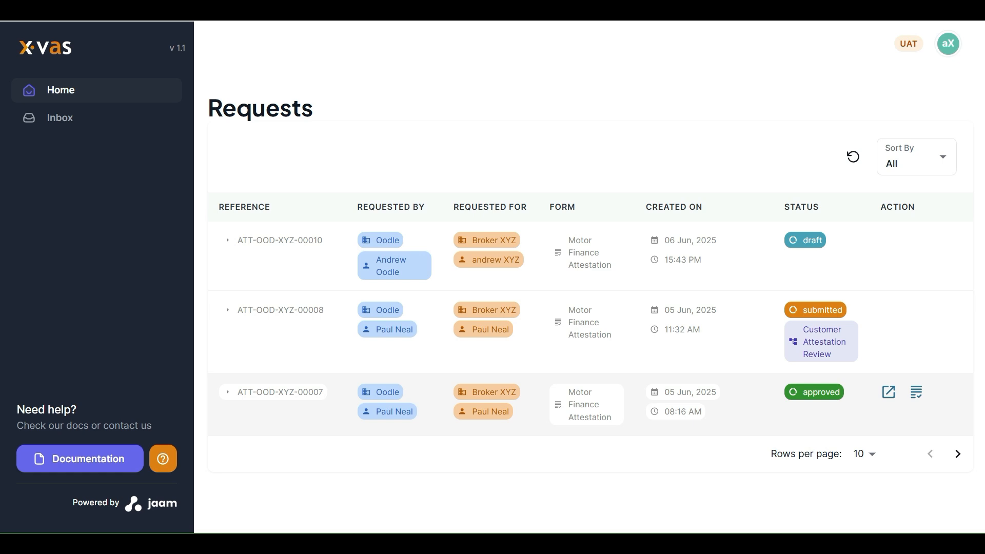
Step: View the approved request's attestation summary and the submitted request's read-only questionnaire, returning to the requests list after each
left_click(916, 392)
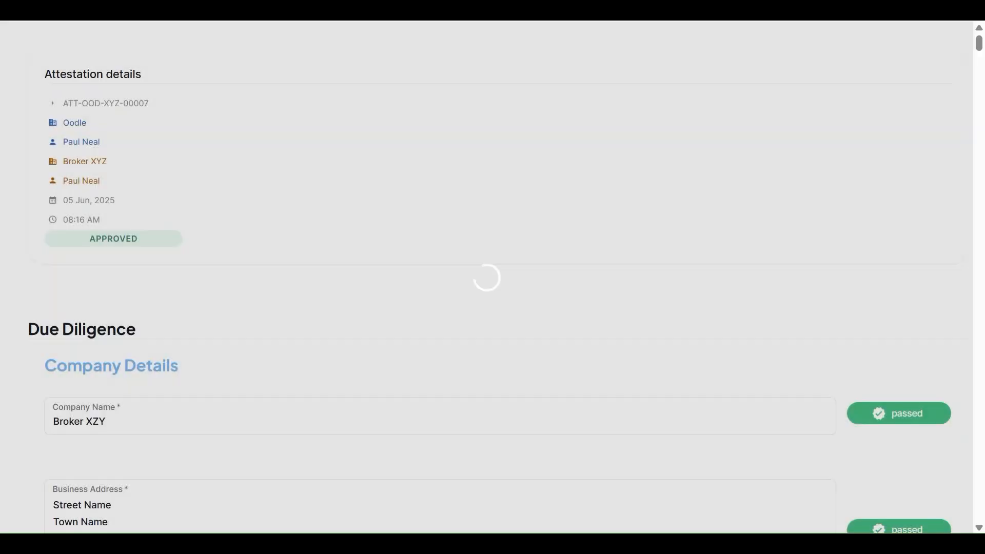
scroll(492, 304, "down", 9)
scroll(493, 305, "up", 10)
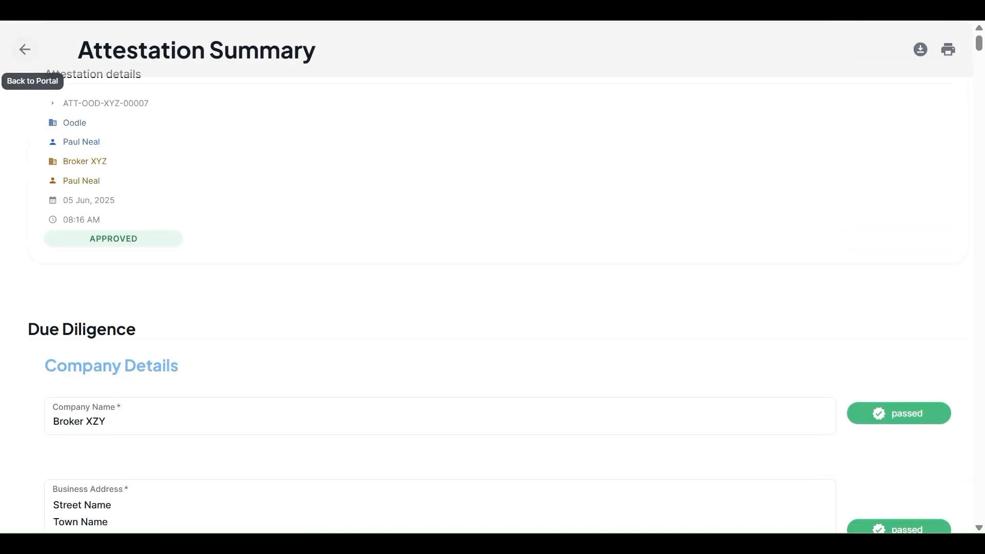
left_click(25, 49)
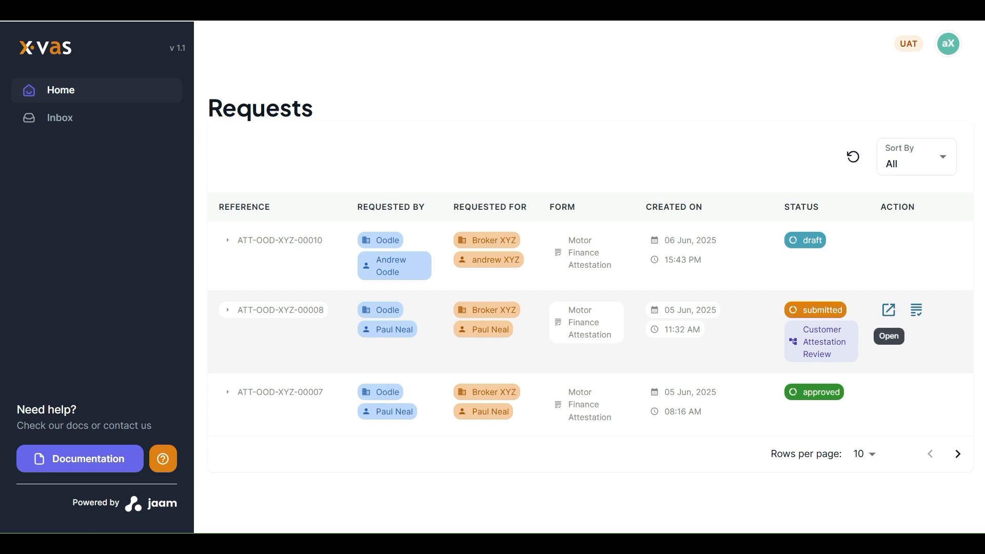
left_click(888, 310)
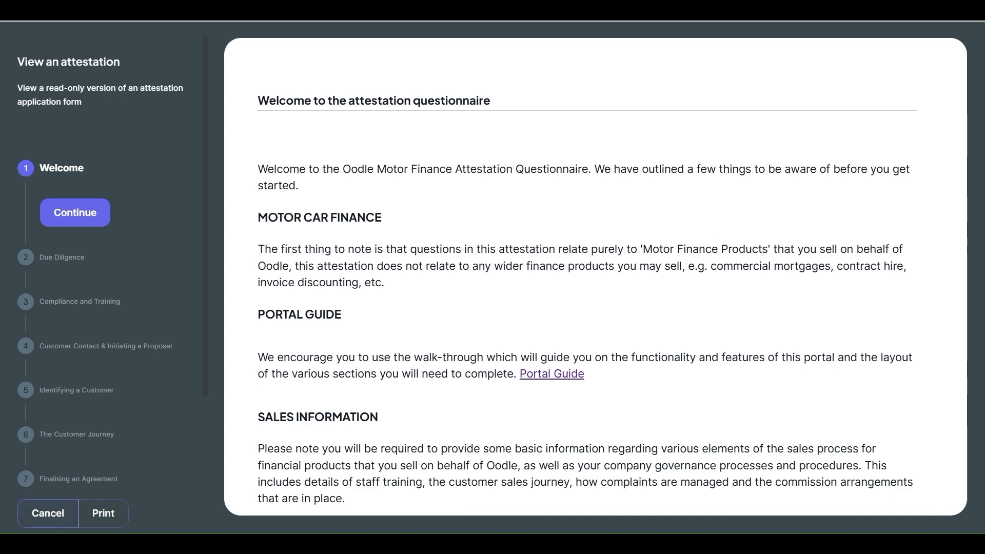
left_click(47, 513)
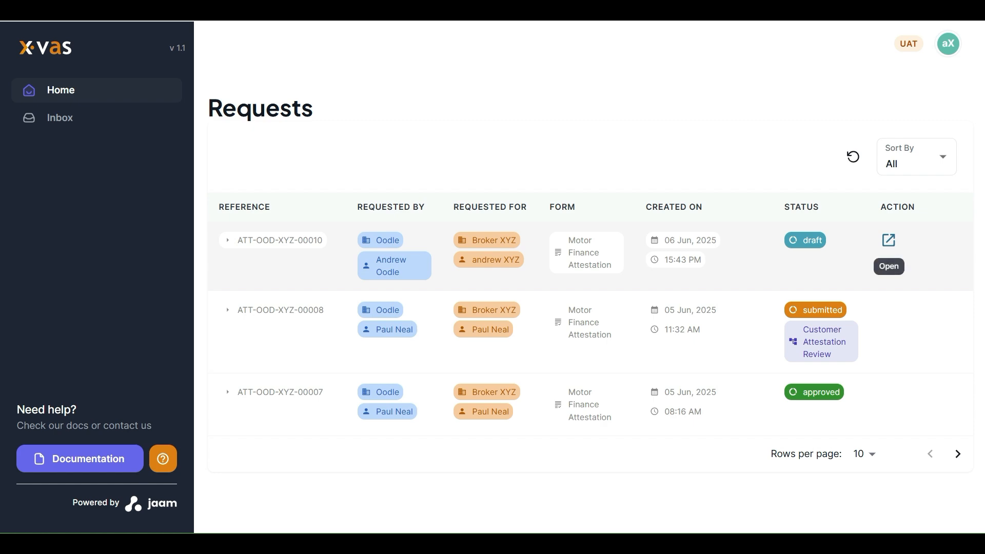
Step: Open the draft attestation, continue to Due Diligence and set the FCA status under Company Status to Direct Appointed
left_click(888, 240)
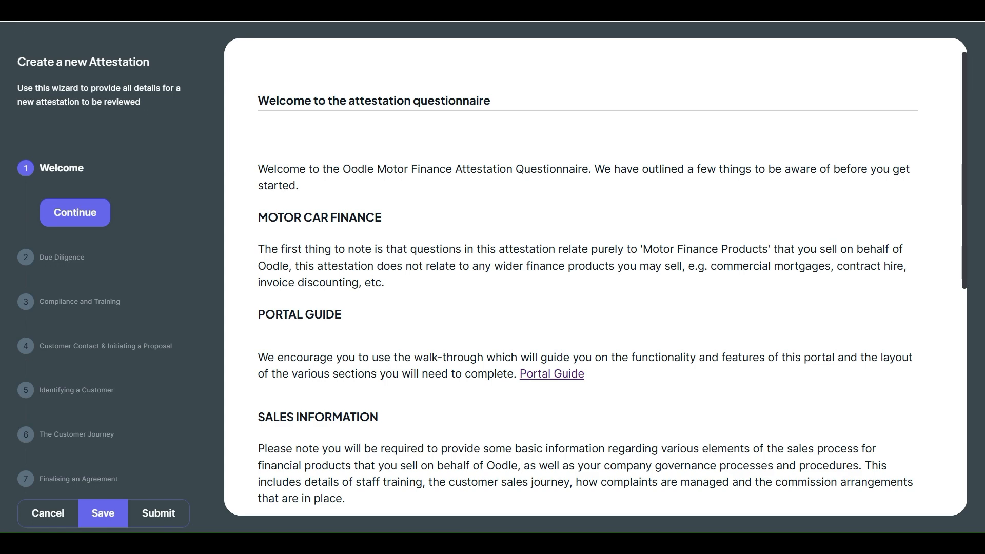
left_click(75, 212)
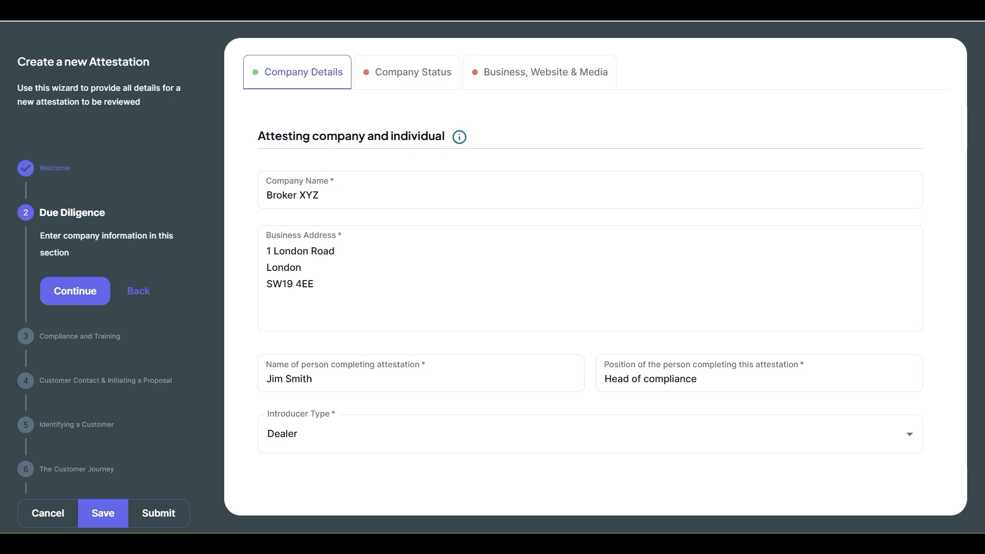
left_click(407, 72)
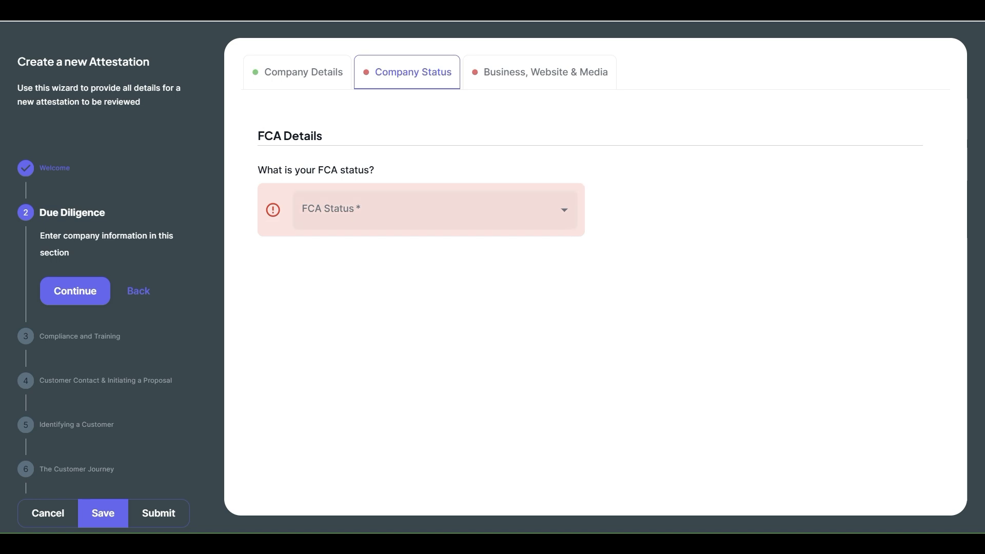
left_click(433, 209)
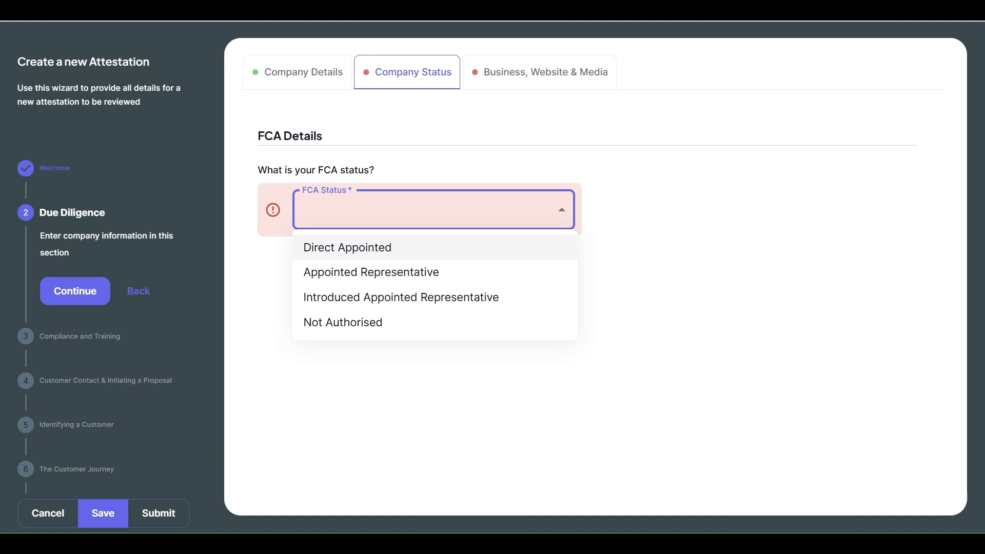
left_click(413, 246)
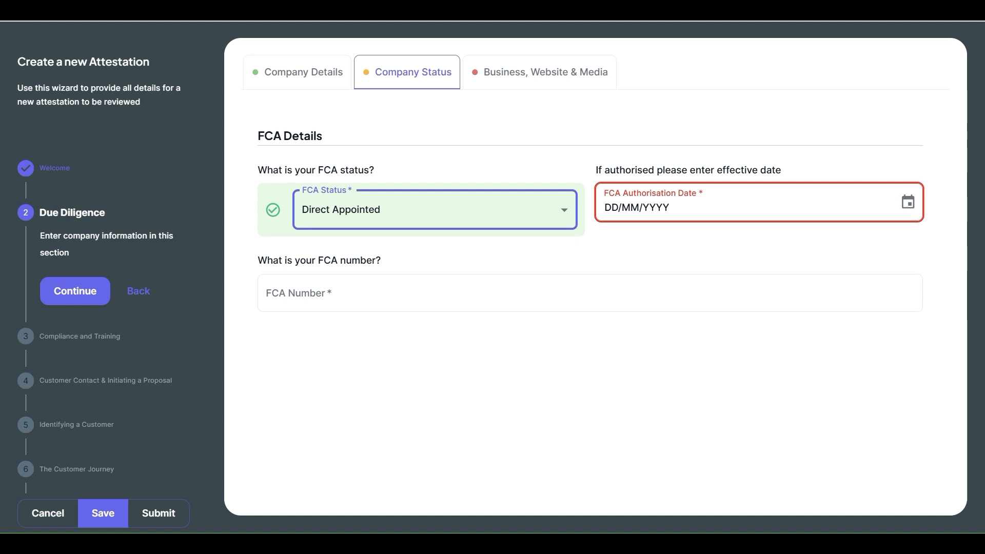
Step: Set the FCA authorisation date to 15/04/2025 and enter the company's FCA number
left_click(907, 202)
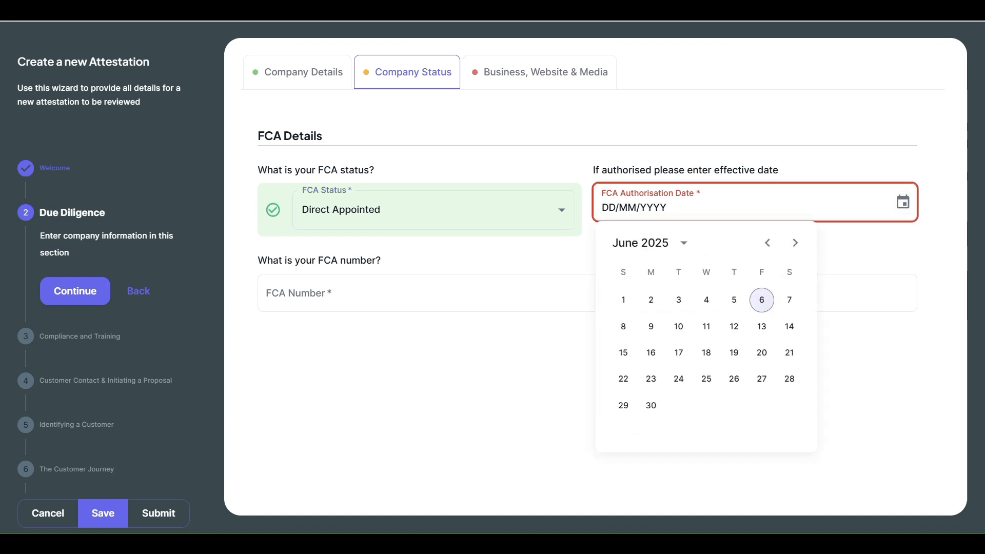
left_click(767, 243)
left_click(767, 243)
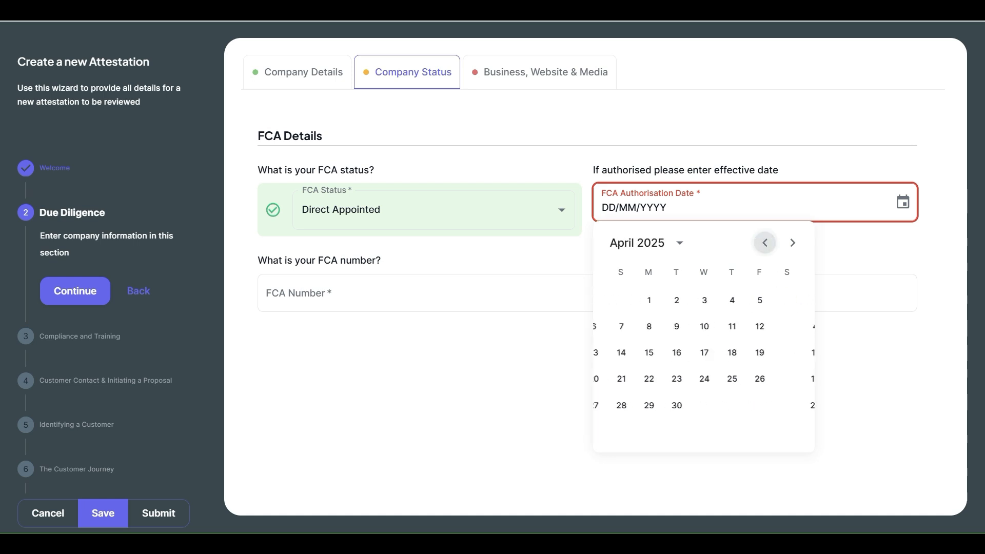
left_click(676, 352)
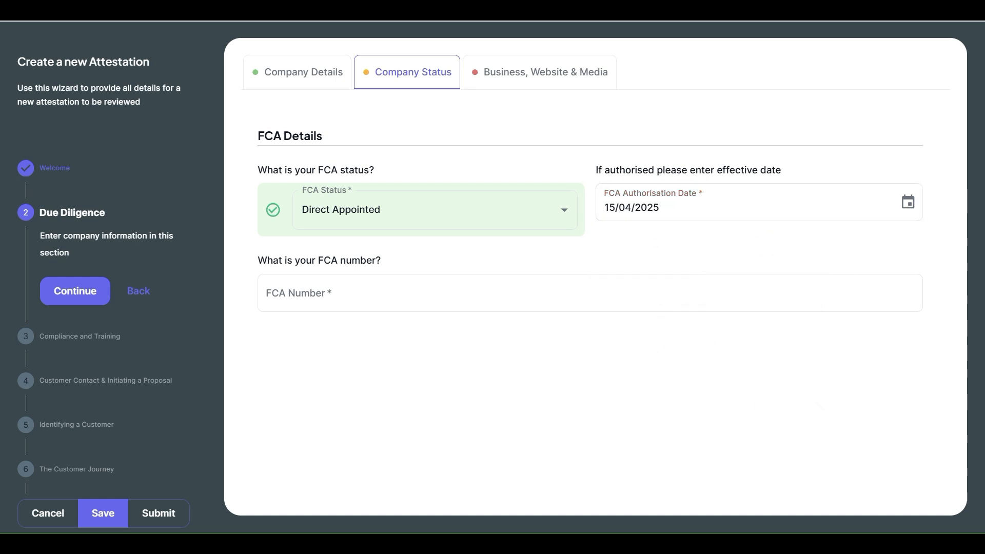
left_click(590, 293)
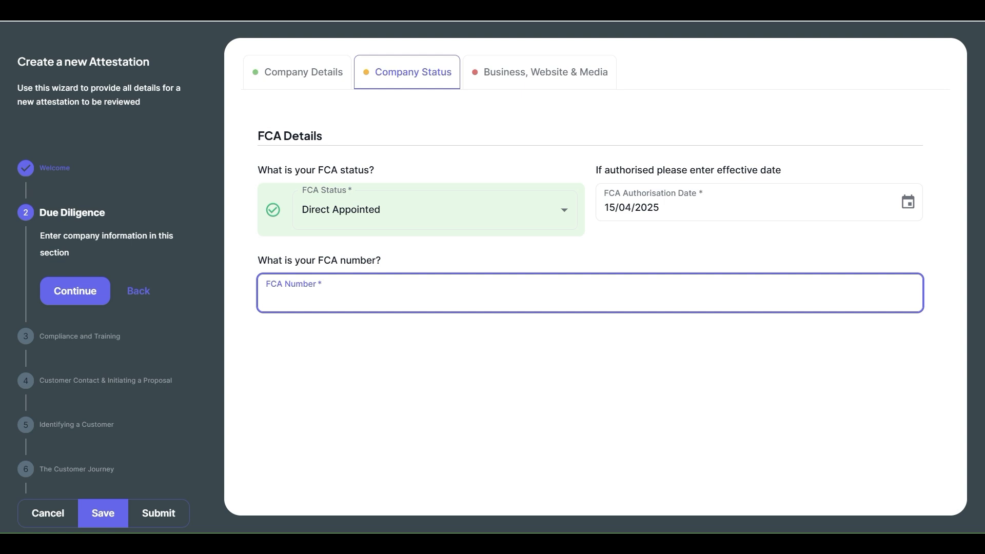
key("Return")
type("123122223331")
key("Tab")
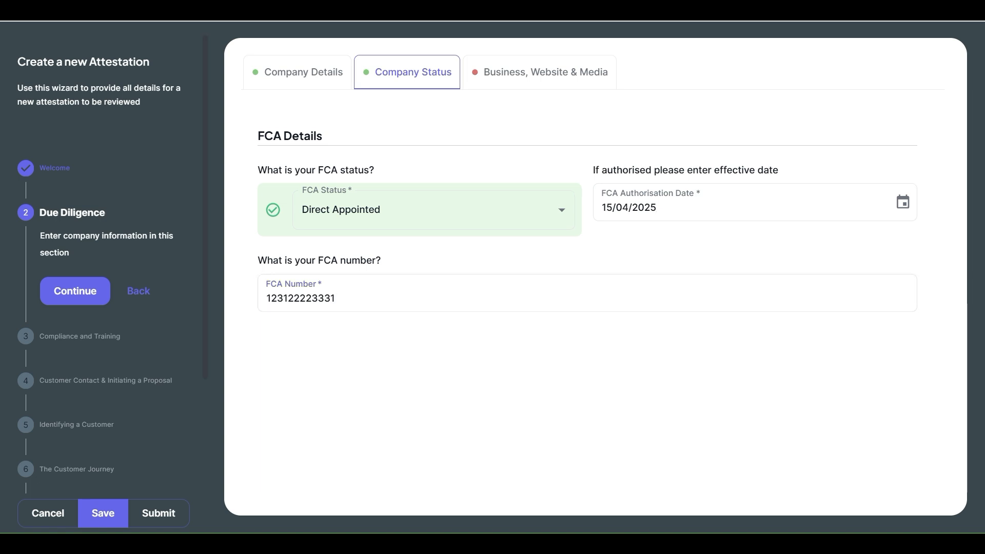
Step: Continue to Compliance and Training, confirm that Professional Indemnity Insurance is held and set the level of cover to 101010101
left_click(74, 290)
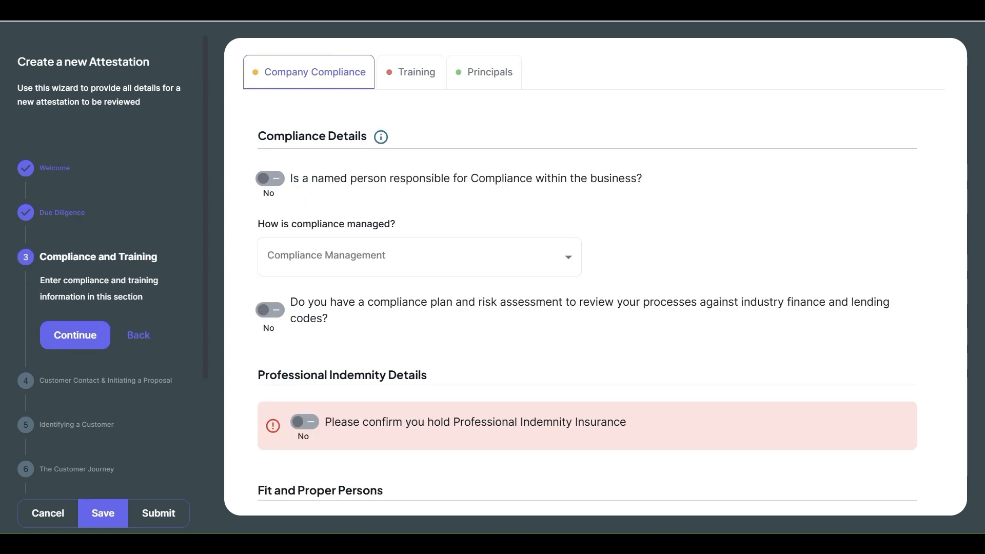
left_click(75, 335)
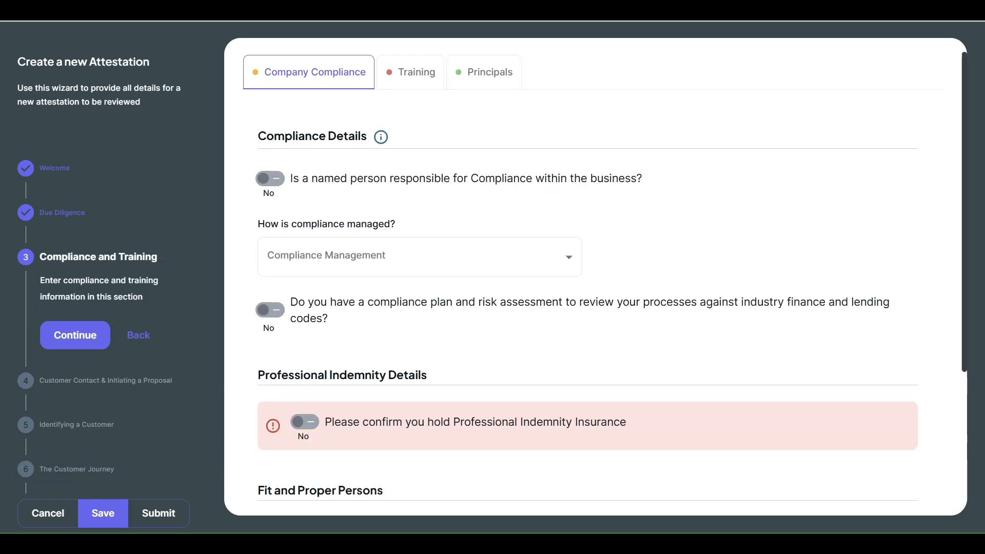
scroll(595, 277, "down", 4)
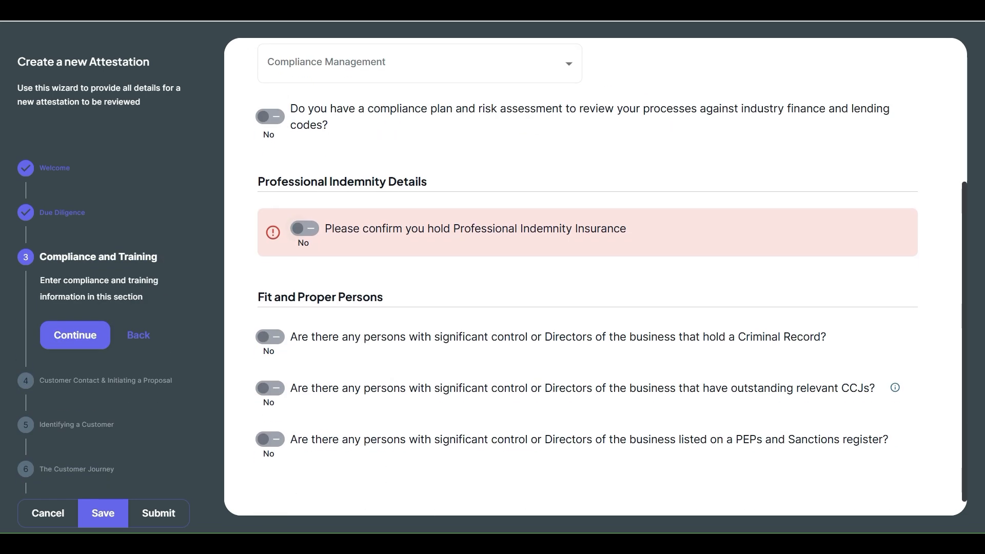
left_click(305, 229)
left_click(359, 320)
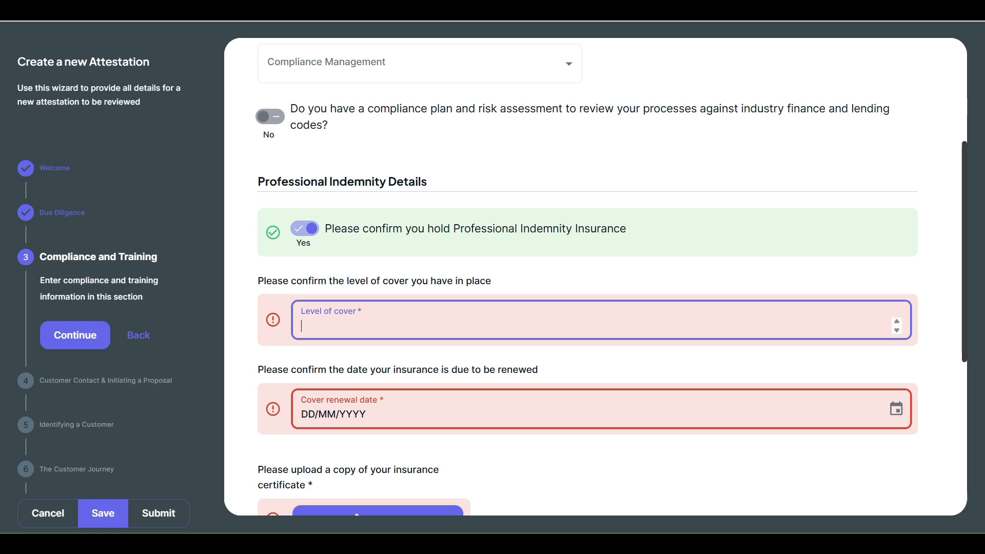
type("101010101")
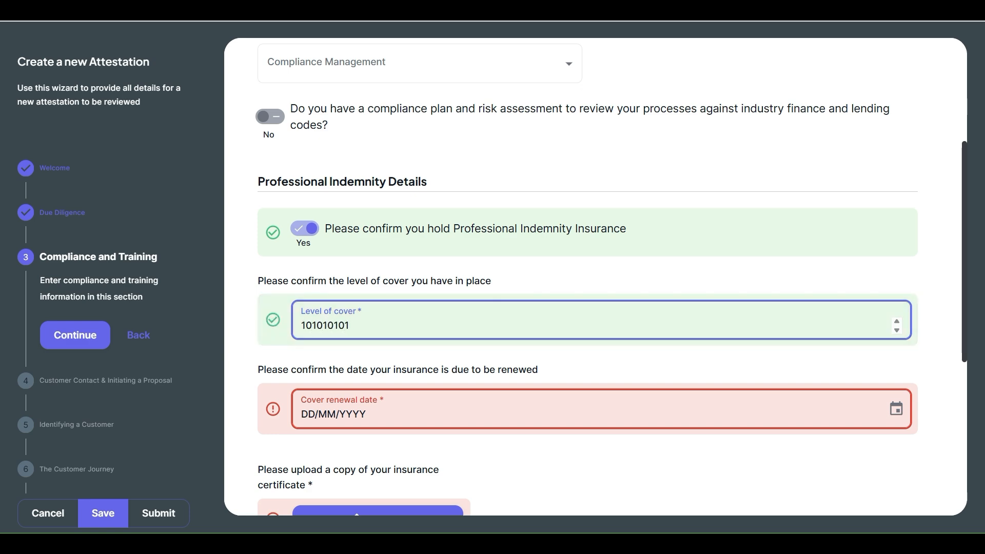
Step: Examine the file upload options for the insurance certificate and close them without adding a file
scroll(595, 277, "up", 4)
scroll(595, 276, "down", 10)
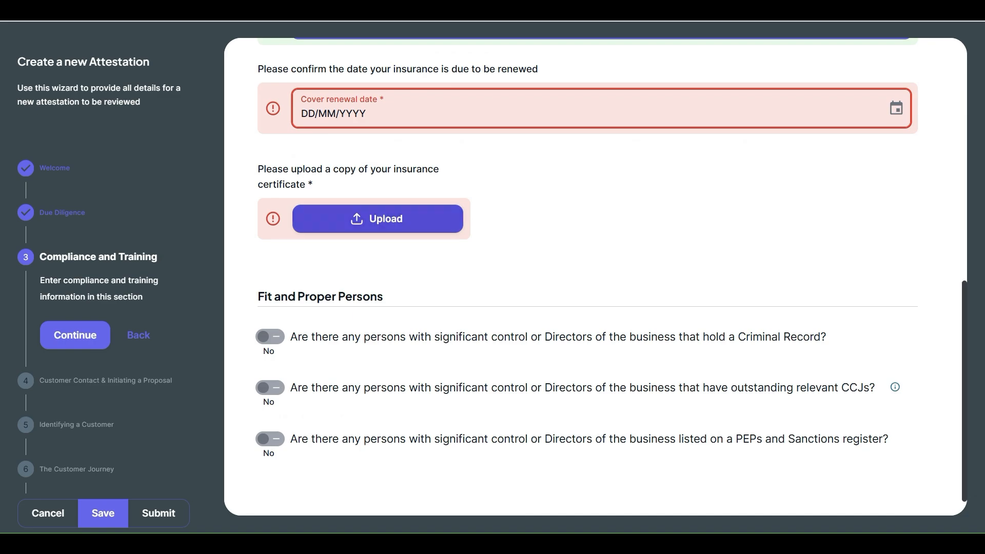
left_click(381, 219)
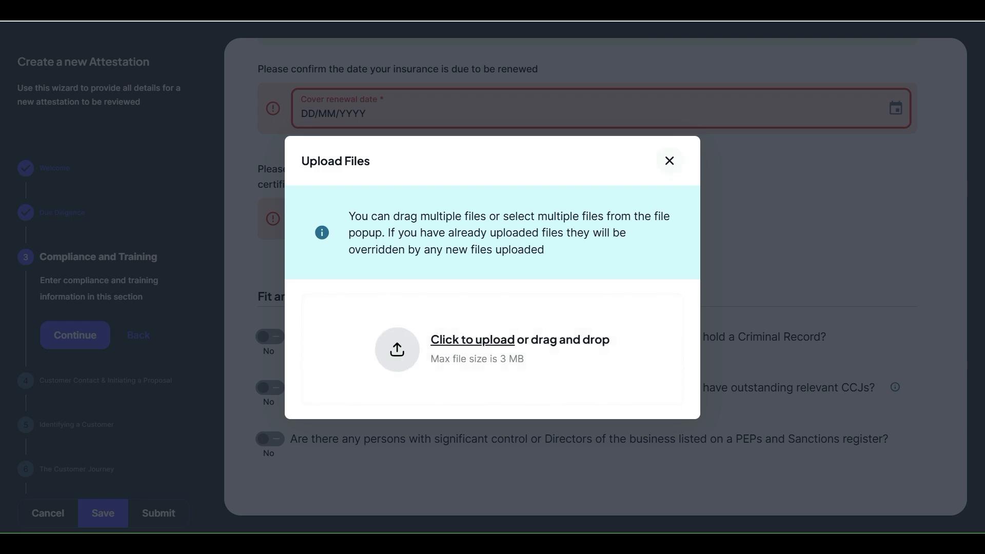
left_click(669, 161)
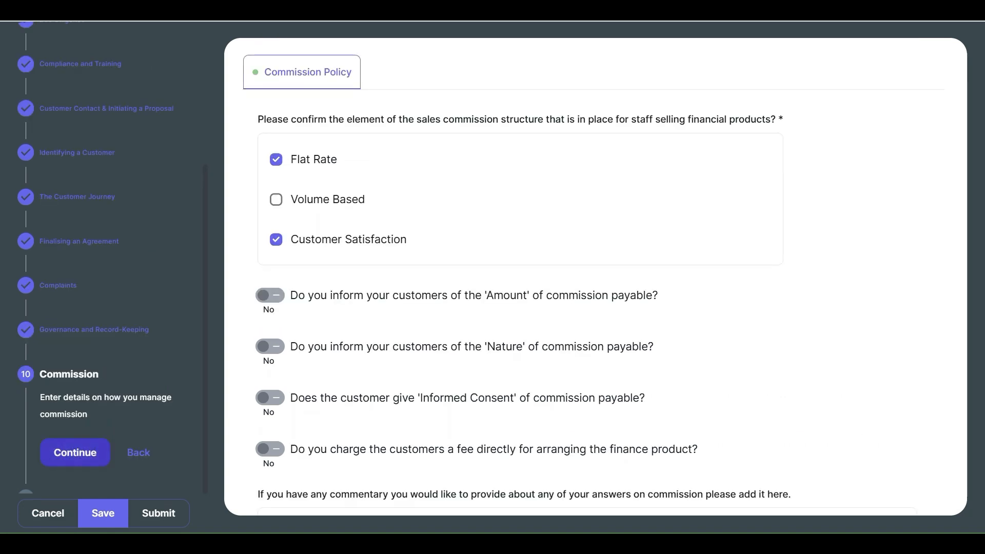
Step: Continue from Commission to Declarations, try to submit the attestation and review the list of missing required fields
left_click(75, 453)
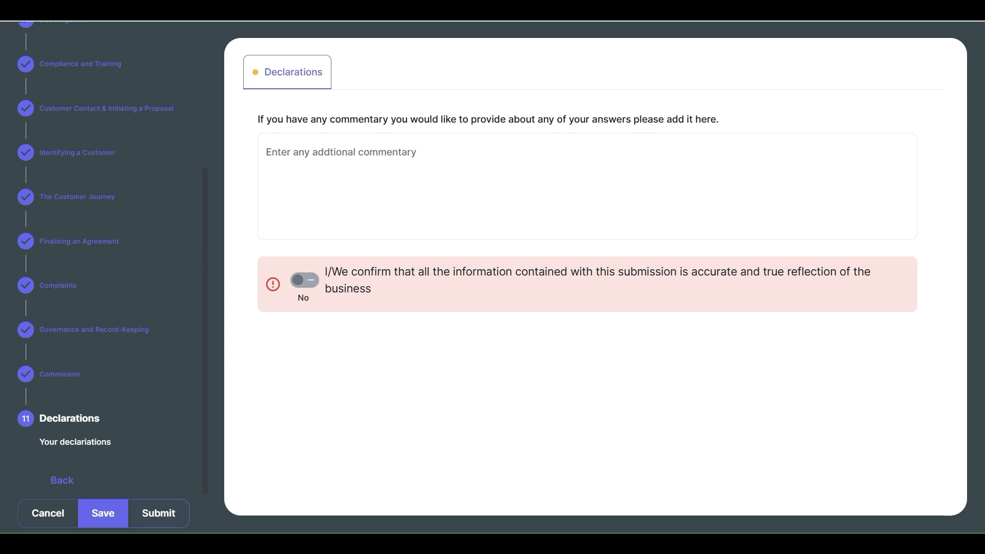
left_click(159, 512)
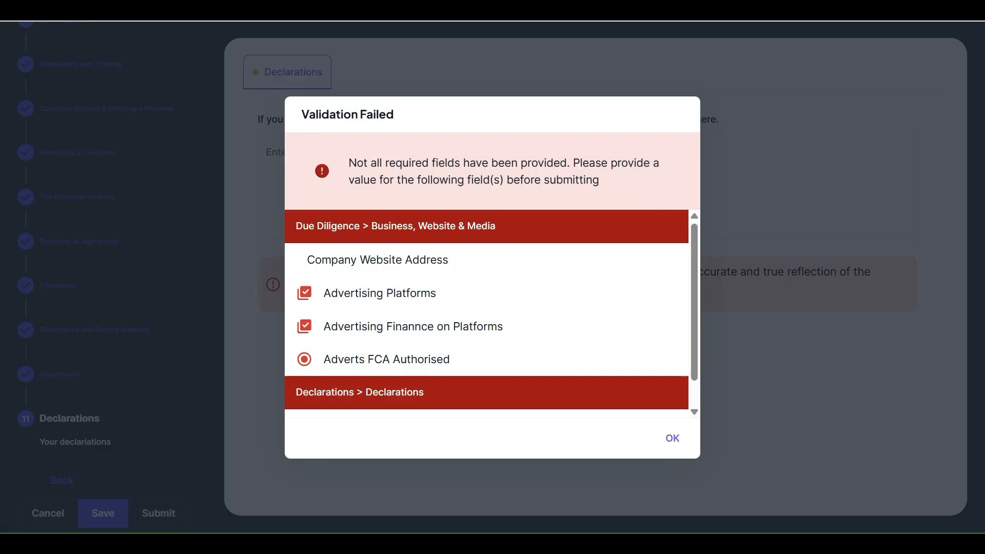
scroll(486, 314, "down", 1)
scroll(486, 313, "up", 1)
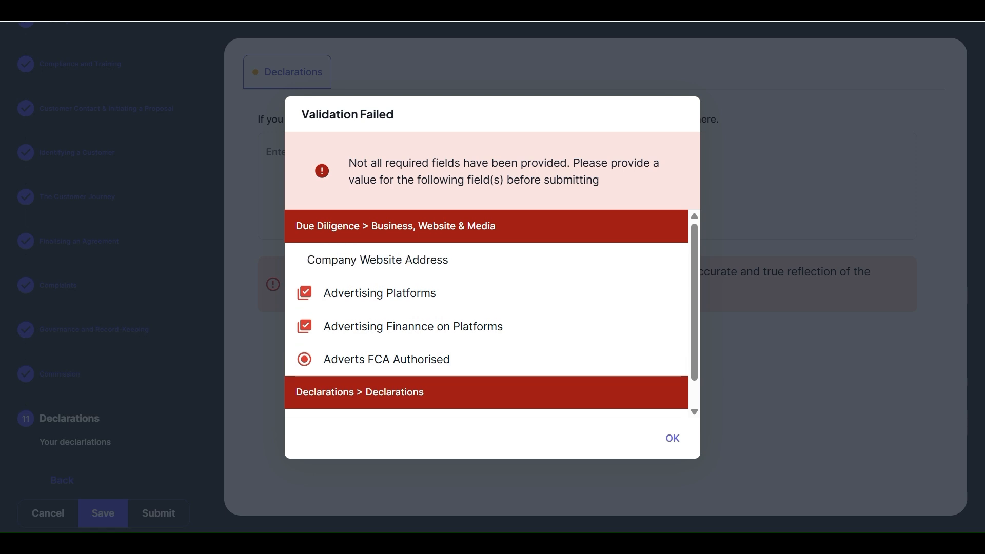
scroll(486, 313, "down", 1)
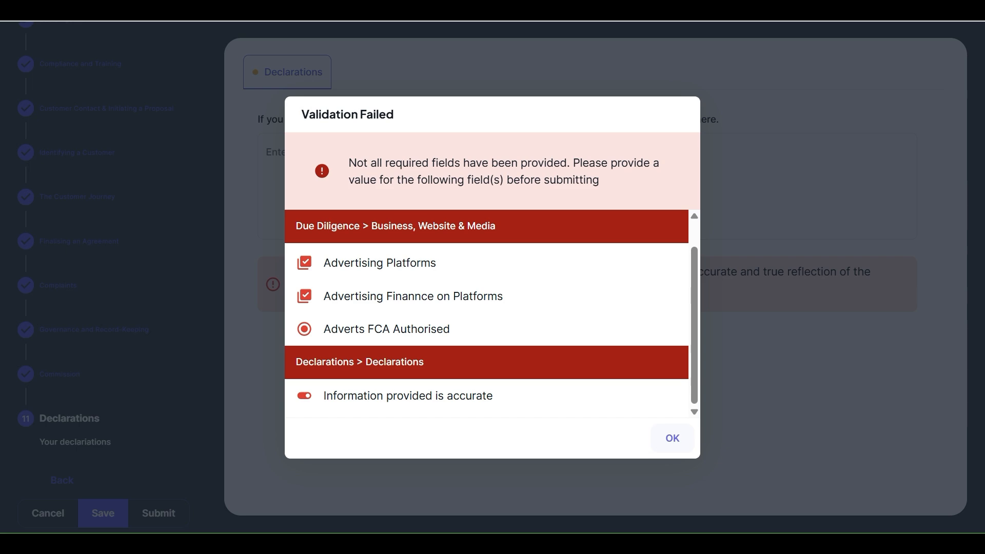
key("Return")
Step: Confirm the declaration that all information in the submission is accurate and submit the attestation
left_click(305, 280)
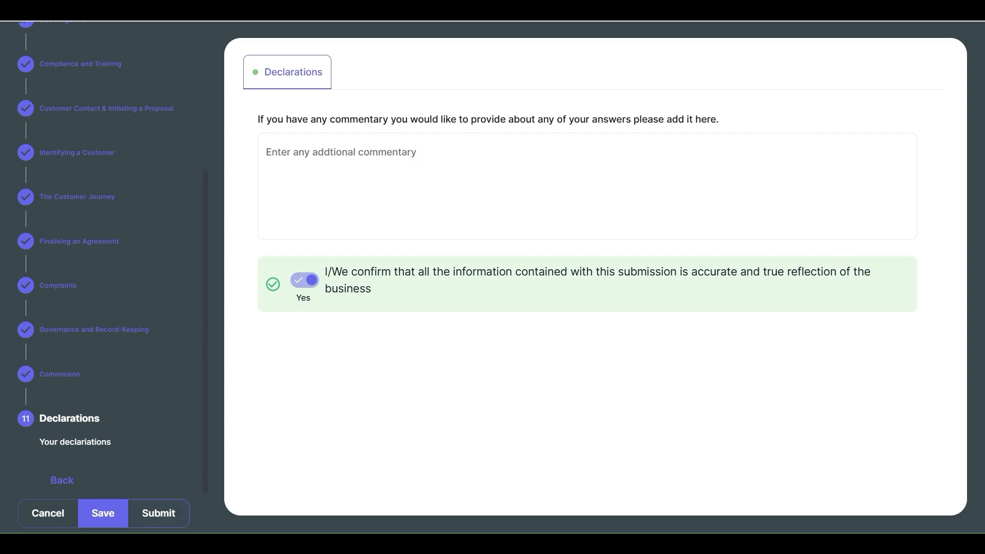
left_click(159, 513)
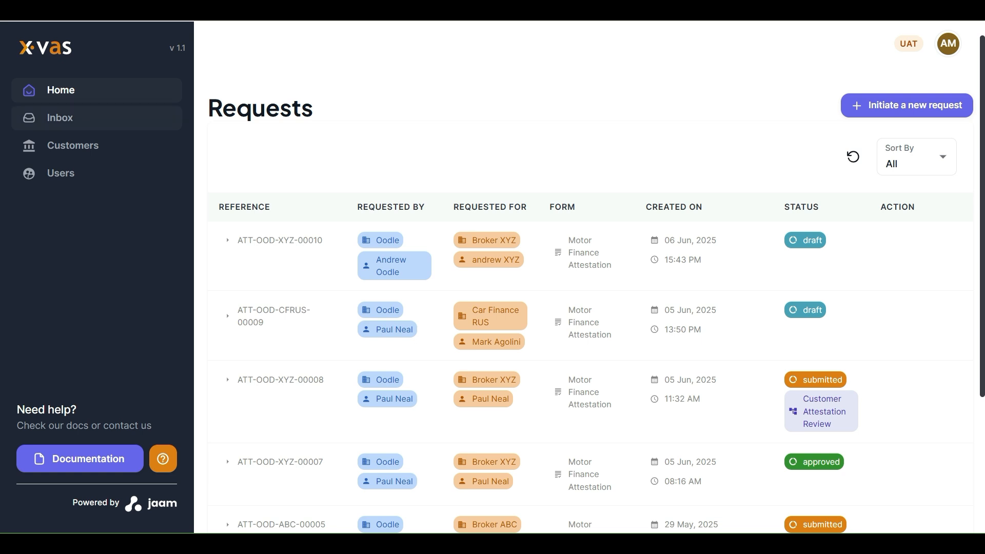
Step: Open the Service Provider Review task for Broker XYZ from the inbox and look through its Due Diligence answers
left_click(60, 117)
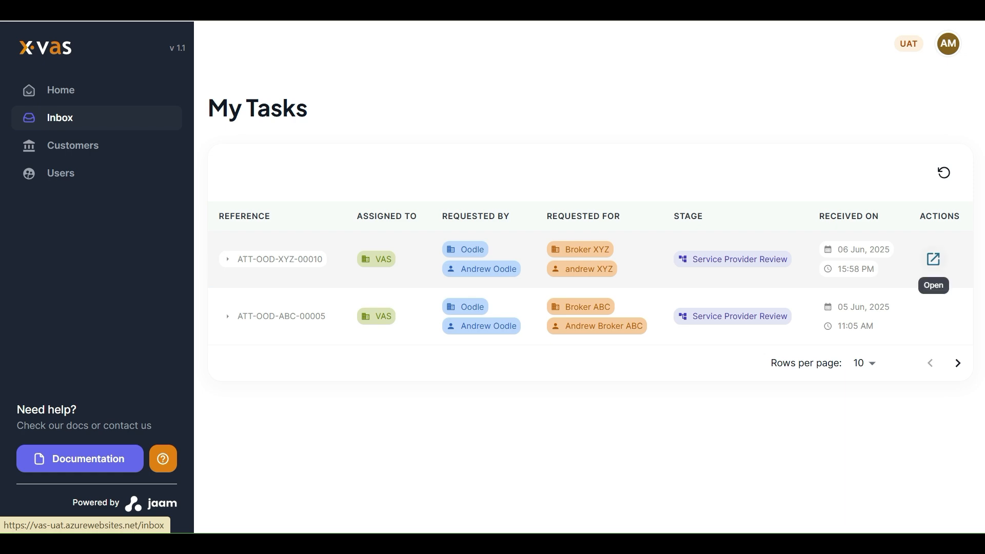
left_click(932, 259)
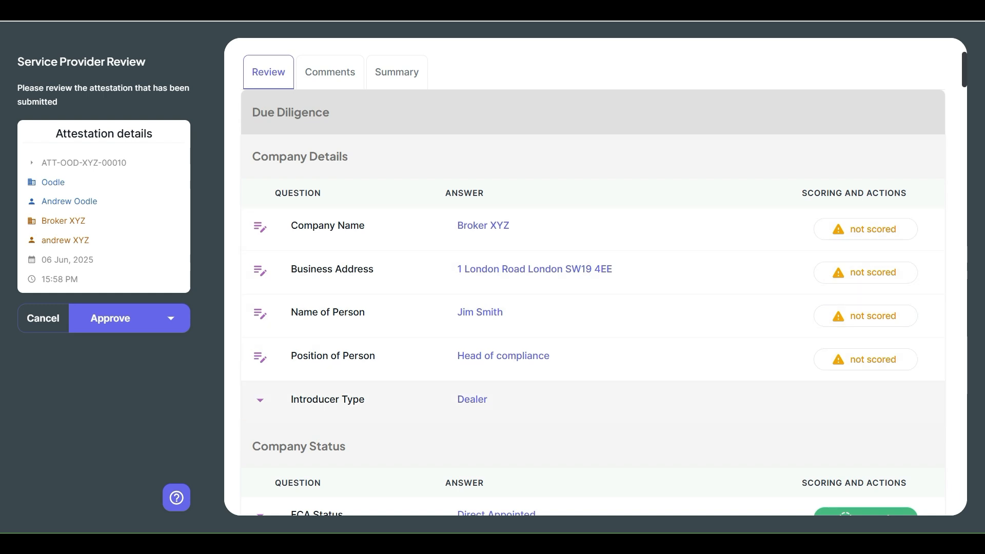
scroll(592, 399, "down", 5)
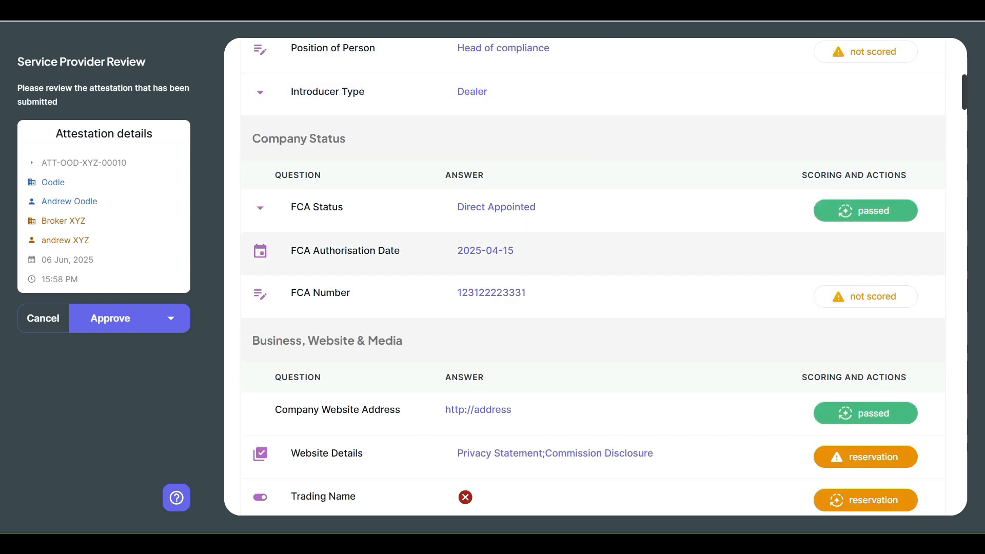
scroll(593, 229, "up", 5)
Step: In Company Details, score Company Name, Business Address and Name of Person as Passed and Position of Person as Reservation
left_click(865, 229)
left_click(903, 263)
left_click(865, 272)
left_click(865, 316)
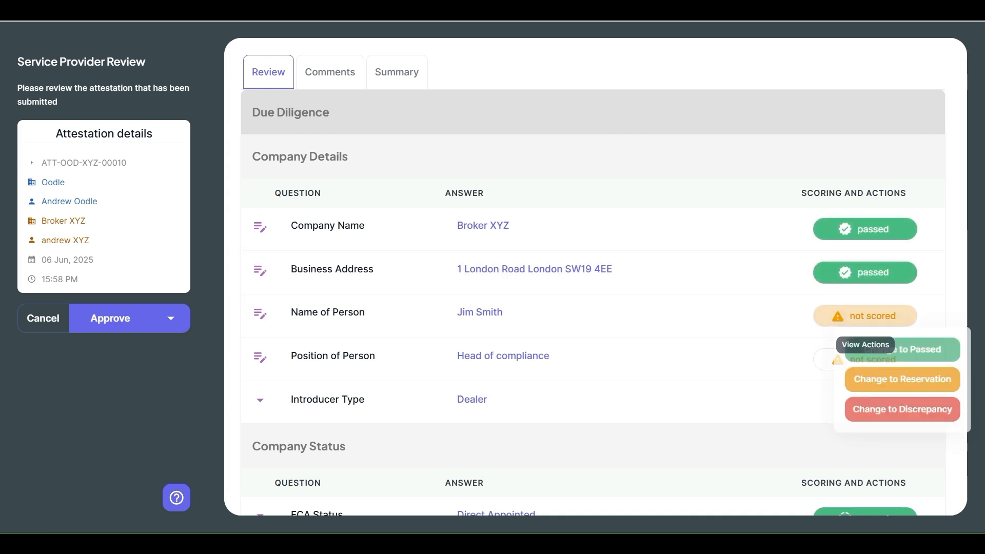
left_click(897, 350)
left_click(865, 359)
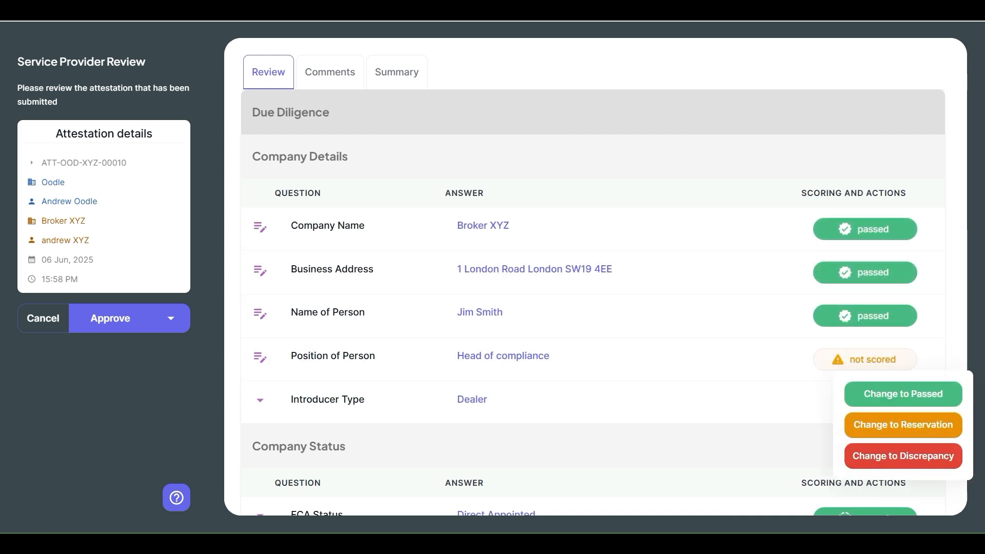
left_click(903, 424)
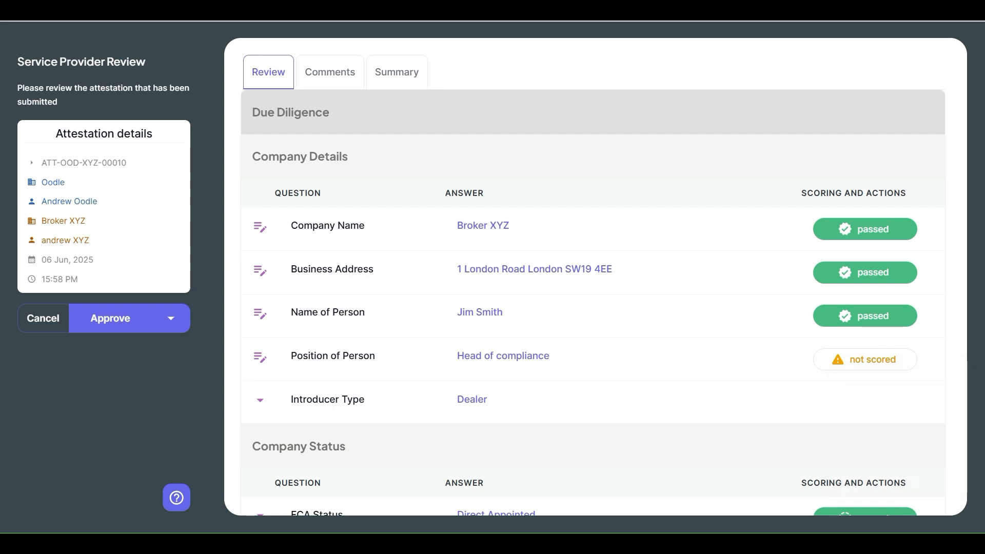
Step: Score the FCA Number answer in Company Status as Passed
scroll(593, 277, "down", 5)
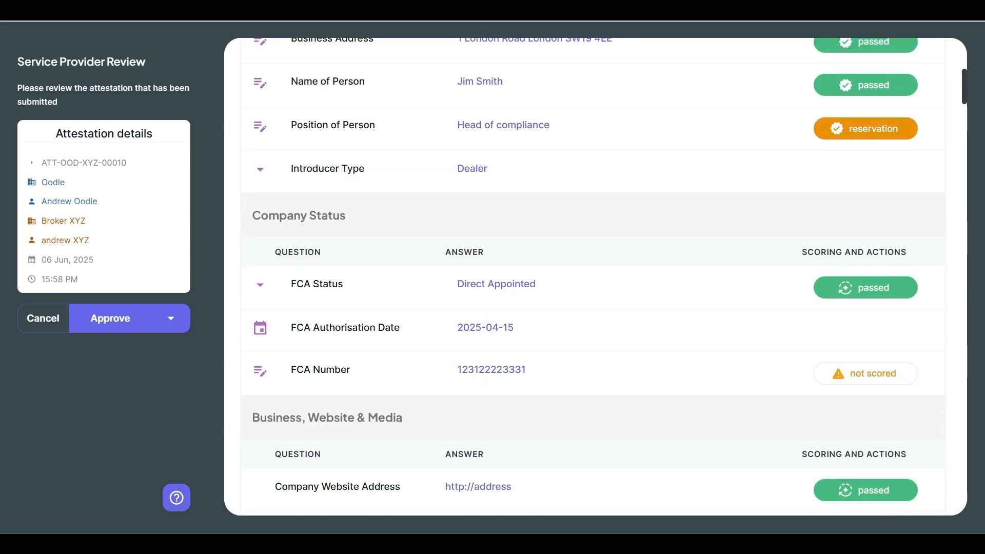
left_click(865, 373)
left_click(901, 407)
Step: Look through the Business, Website & Media answers, expanding and collapsing Website Details to check the policies displayed
scroll(593, 277, "down", 4)
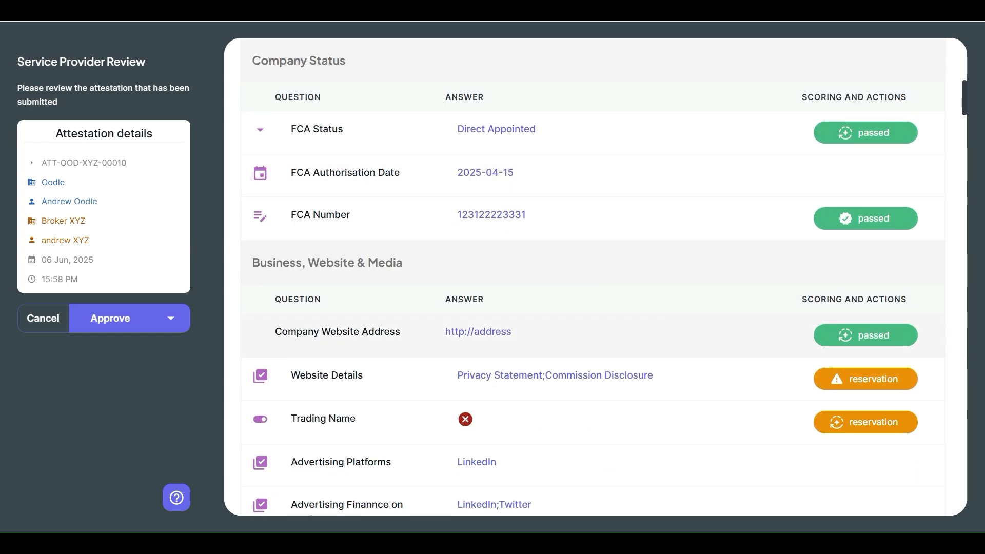
scroll(593, 277, "down", 2)
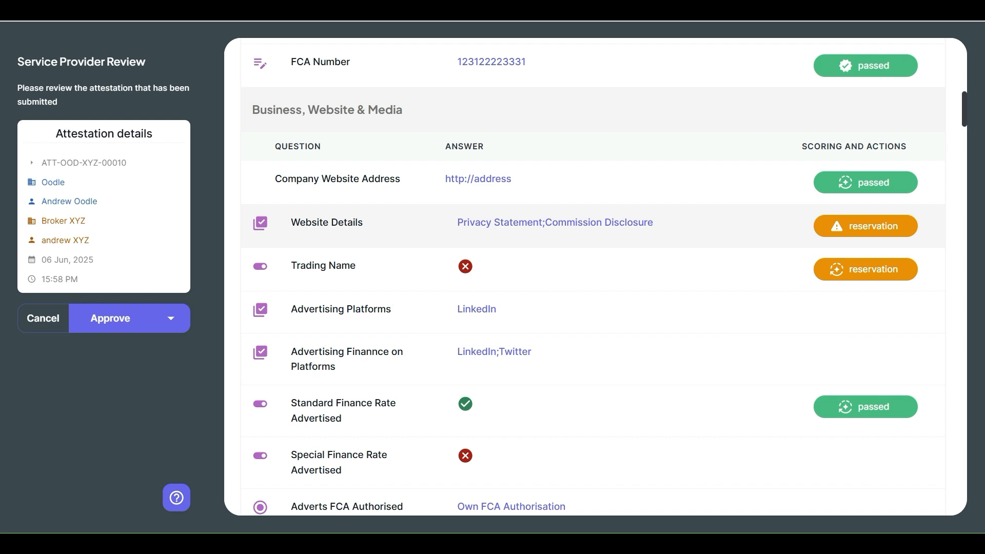
left_click(593, 226)
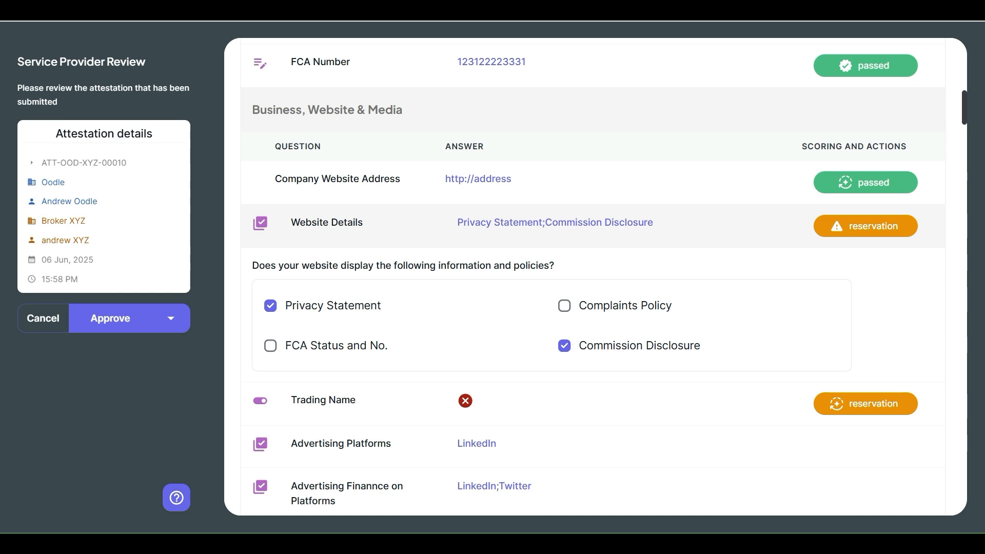
left_click(592, 226)
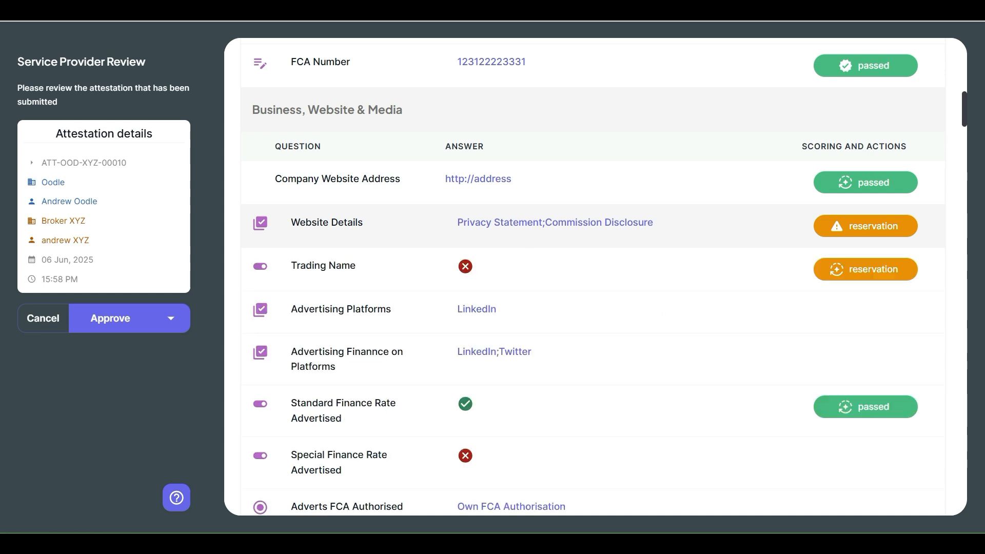
scroll(592, 265, "down", 3)
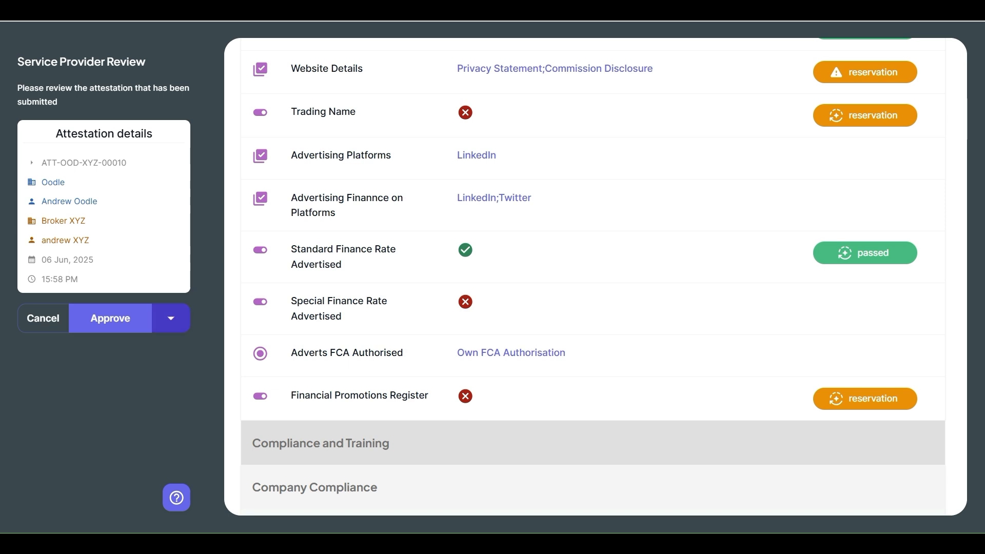
Step: Examine the Revert for updates outcome and cancel its request for feedback comments
left_click(171, 318)
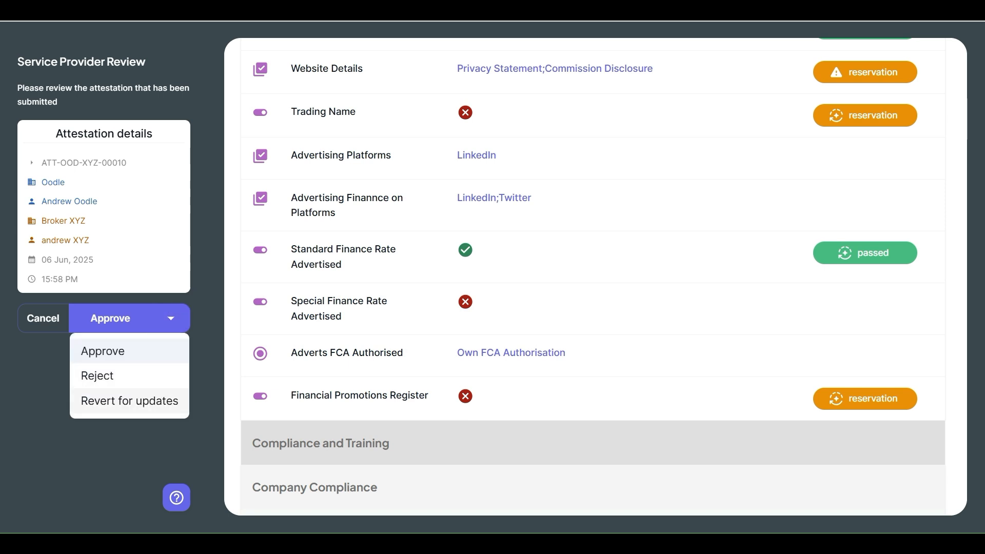
left_click(129, 400)
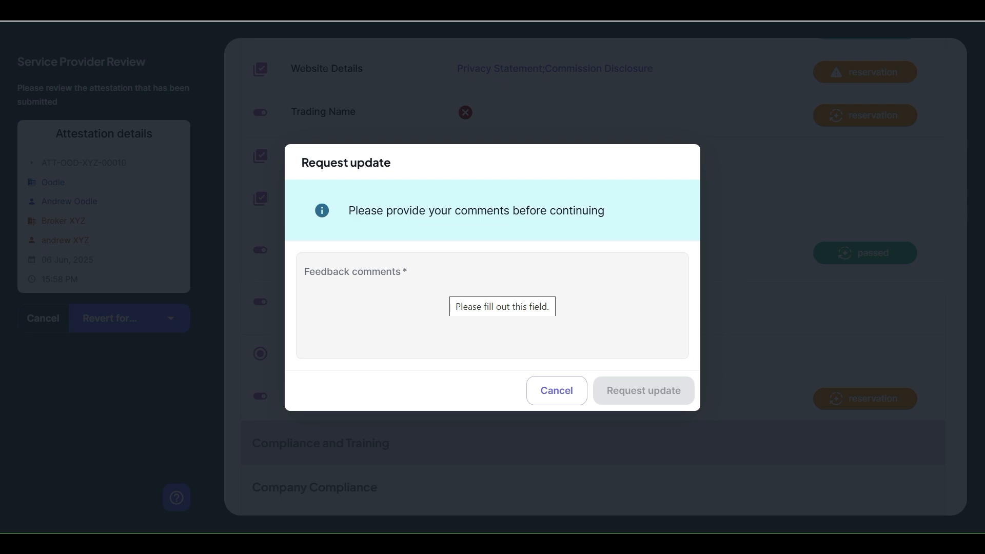
left_click(557, 390)
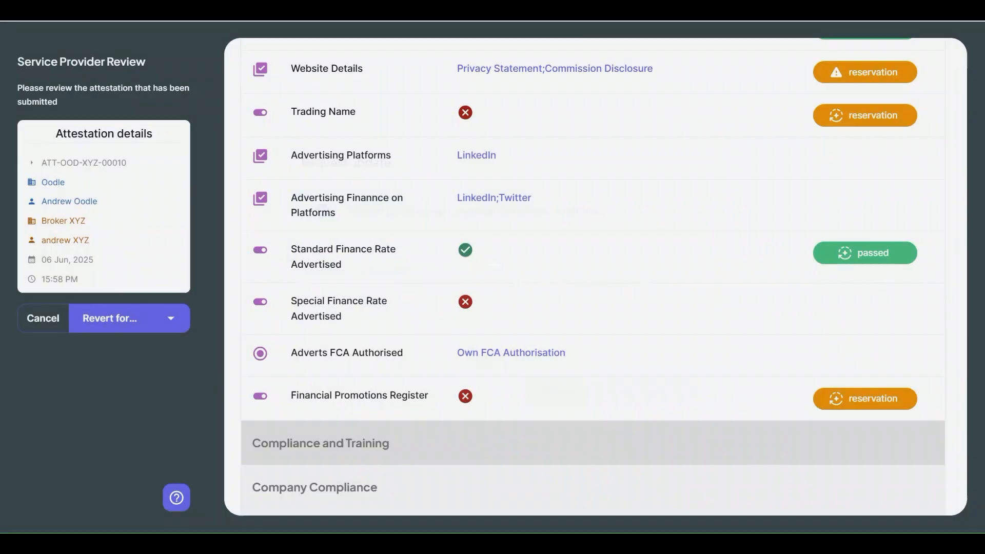
Step: Add the review comment "review complete, please have a look at the complaints policy to make sure you are happy"
scroll(513, 116, "up", 12)
left_click(330, 72)
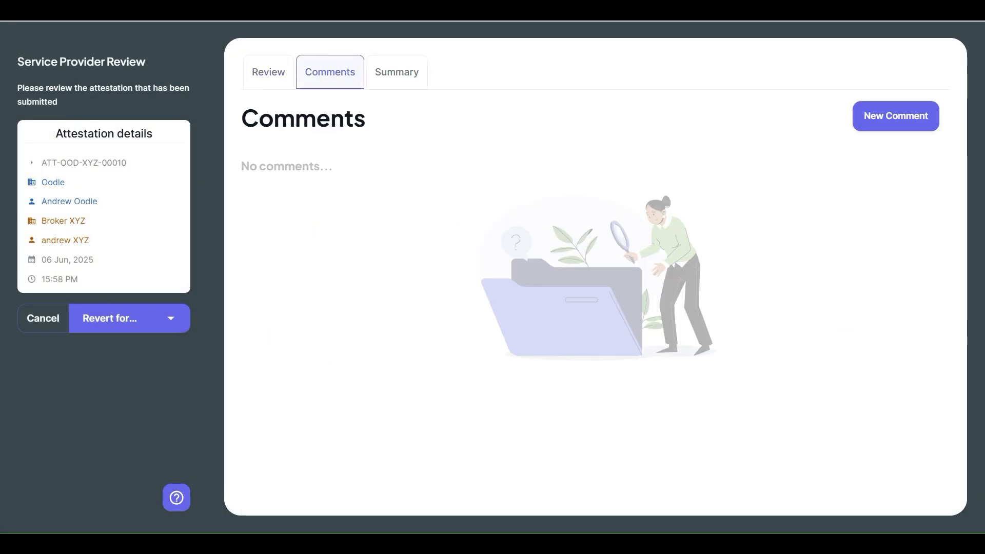
left_click(896, 116)
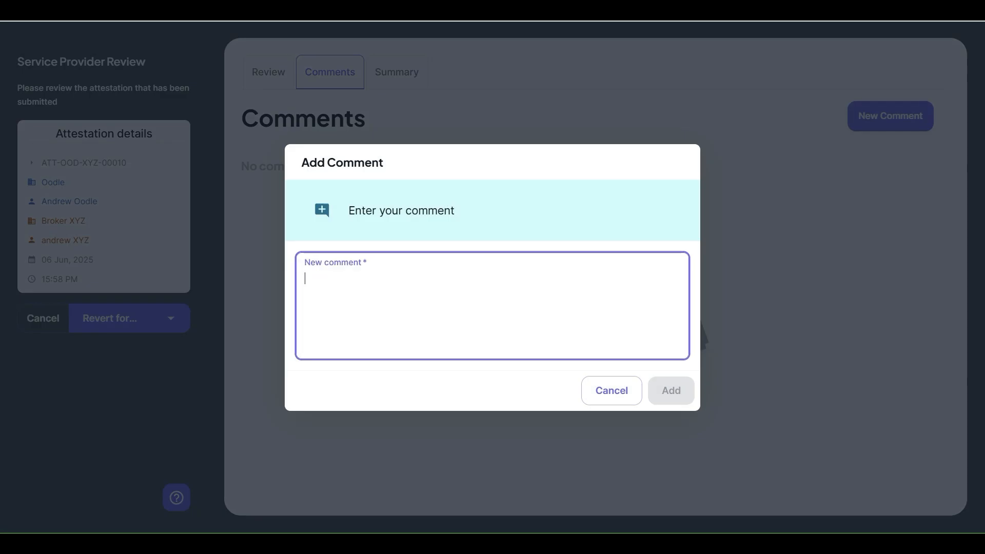
type("review complete")
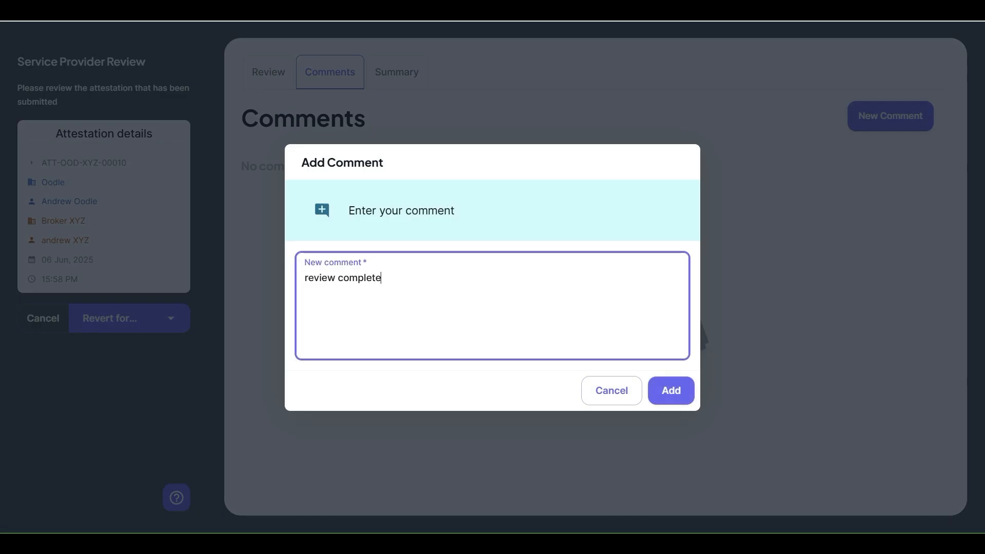
type(", please have a look at the complaints policyo")
key("BackSpace")
type("to make sure you are hapy")
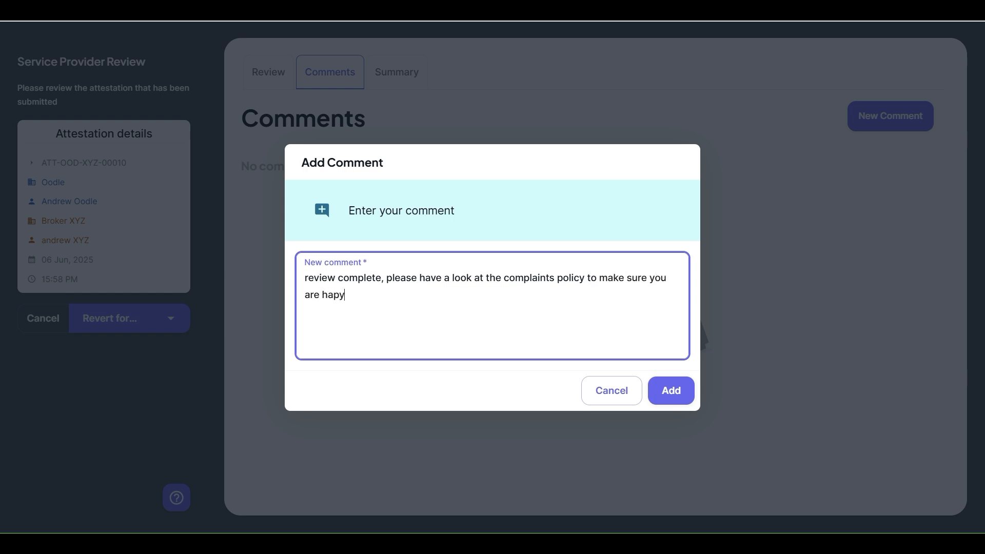
key("BackSpace")
type("py")
left_click(671, 391)
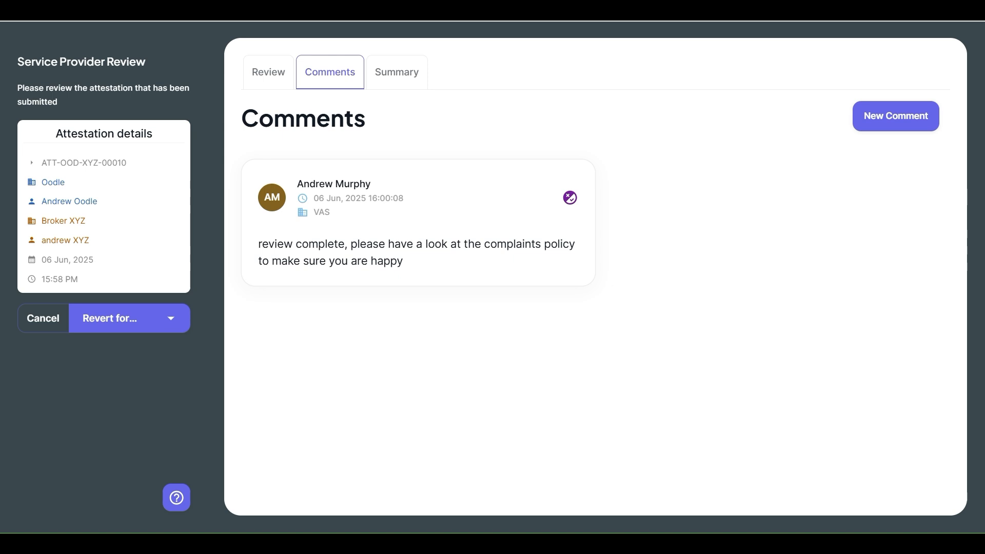
Step: Examine the Summary of scores per section and the available review outcomes
left_click(409, 73)
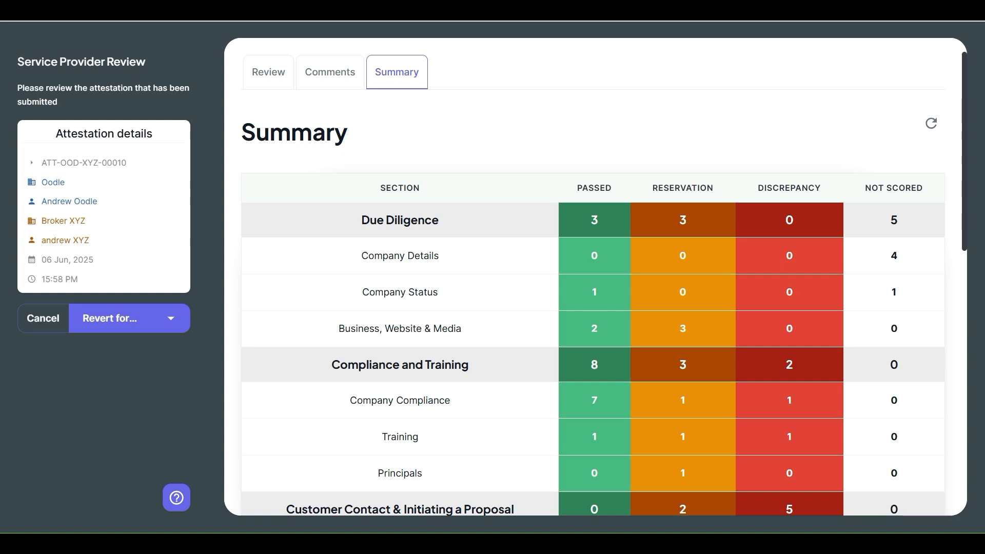
scroll(593, 277, "down", 6)
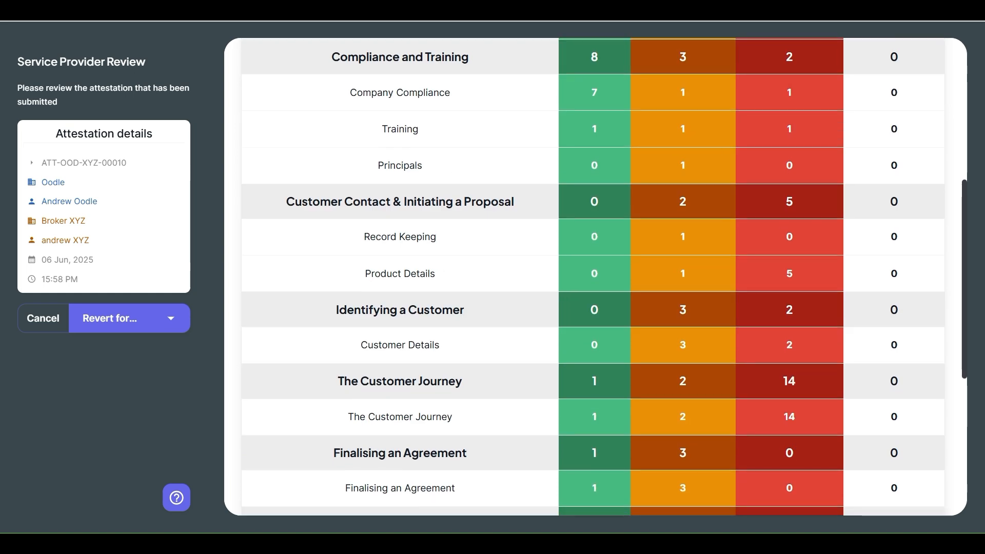
scroll(592, 277, "up", 4)
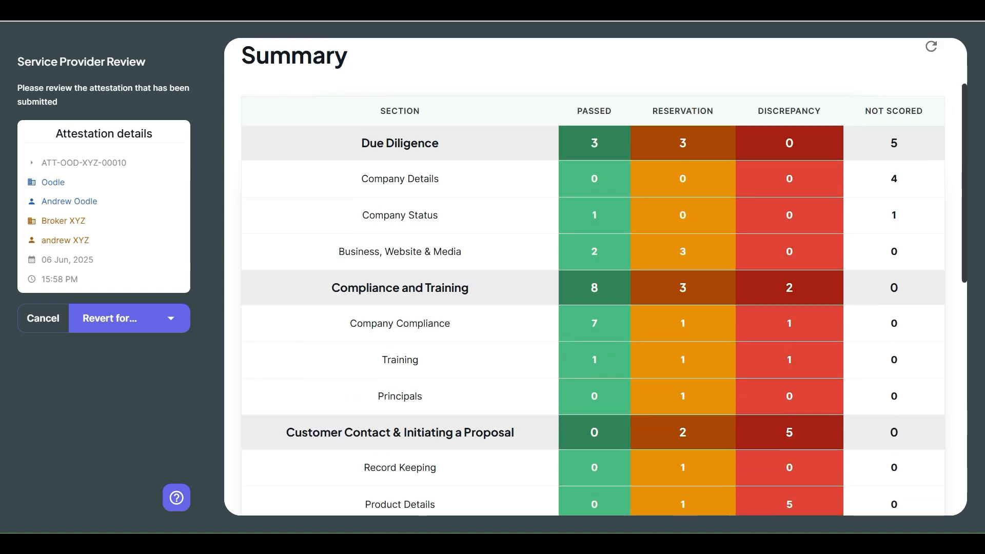
left_click(170, 318)
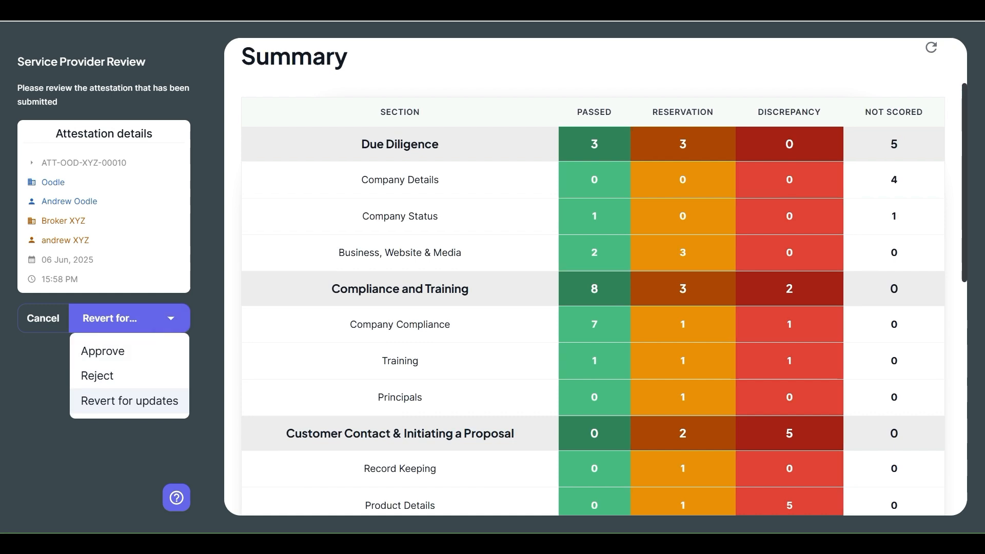
Step: Try to approve the attestation from the Review answers, examine the list of unverified answers and look through the Company Compliance section
scroll(593, 277, "up", 2)
left_click(268, 72)
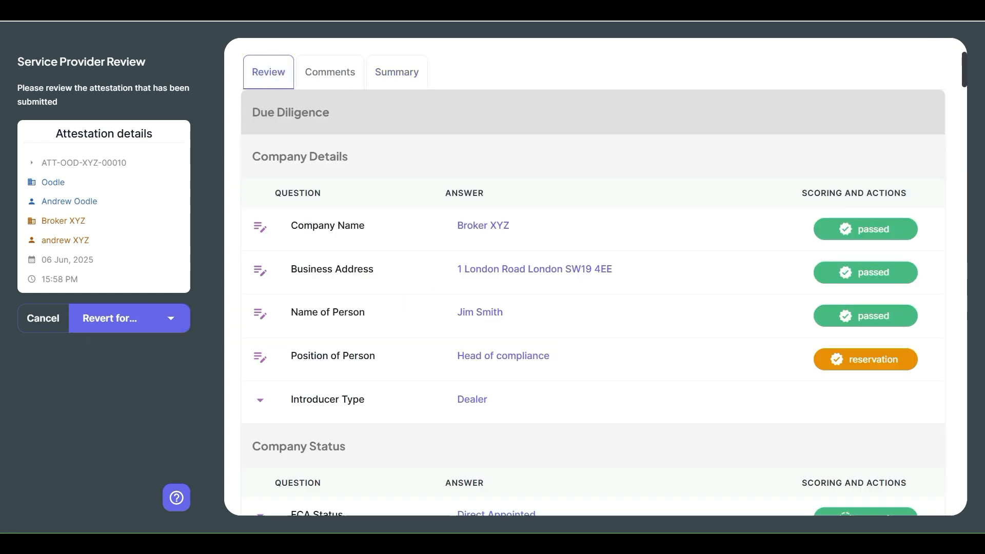
left_click(171, 317)
left_click(103, 351)
scroll(486, 313, "down", 2)
scroll(486, 313, "up", 2)
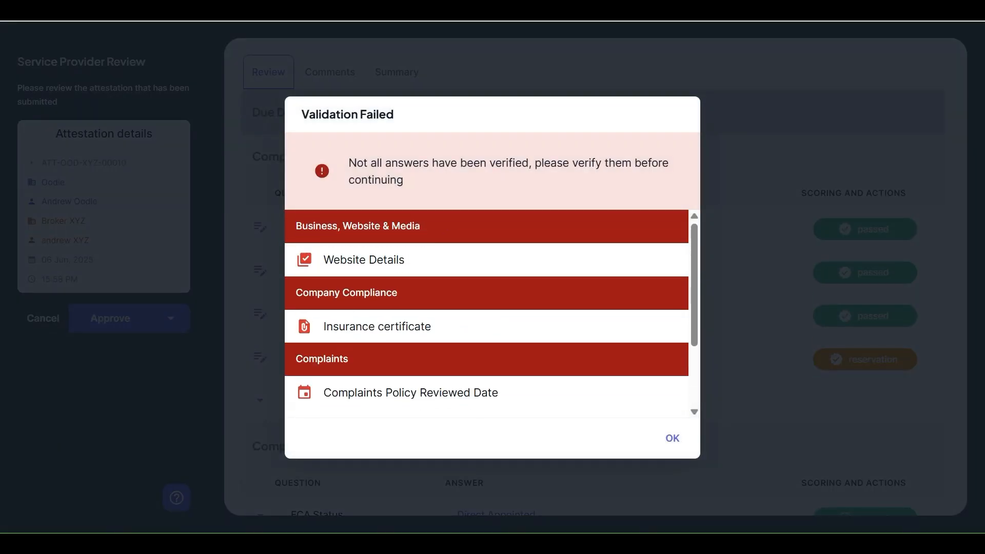
scroll(486, 312, "down", 2)
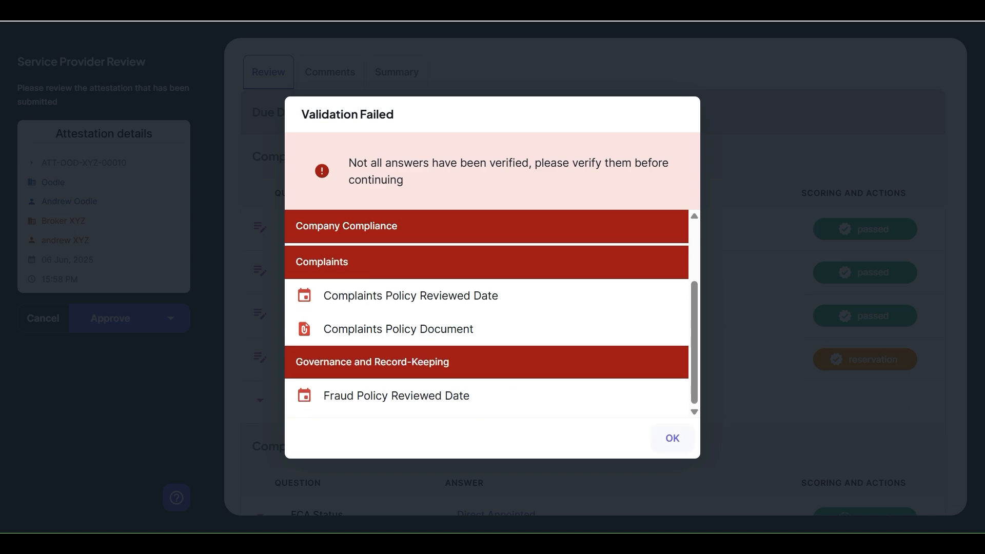
left_click(672, 438)
scroll(592, 400, "down", 18)
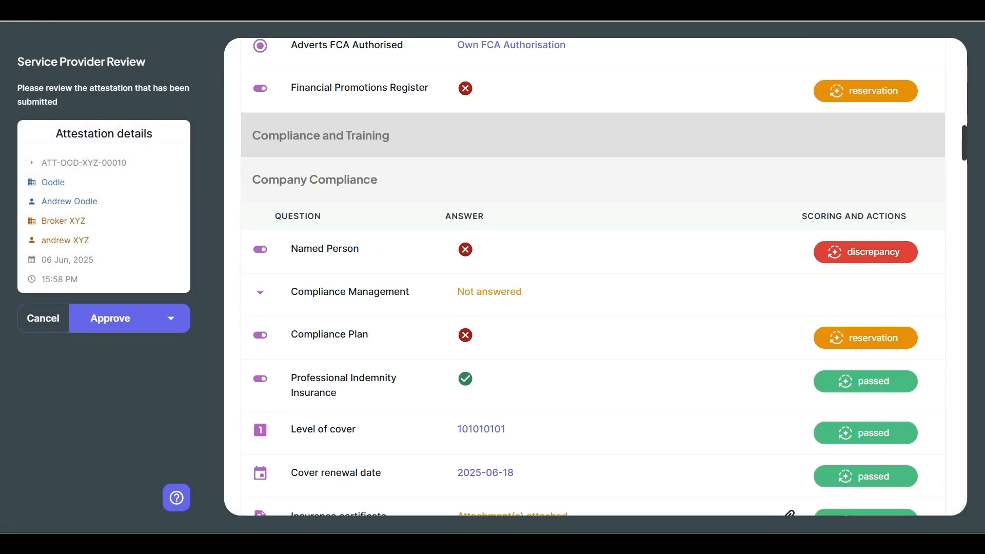
scroll(592, 277, "down", 20)
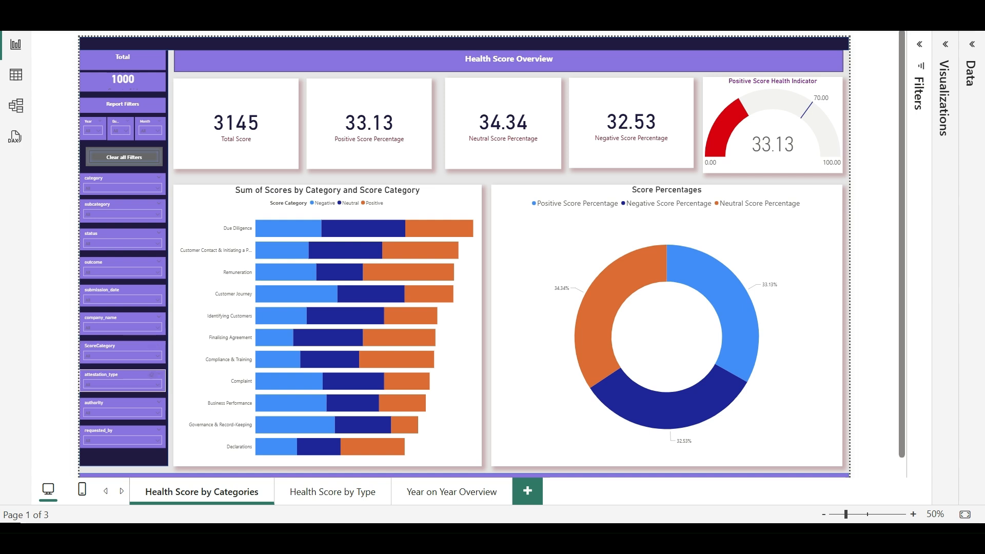
Step: In the Power BI health score report, examine the Health Score by Type and Year on Year Overview pages
left_click(332, 492)
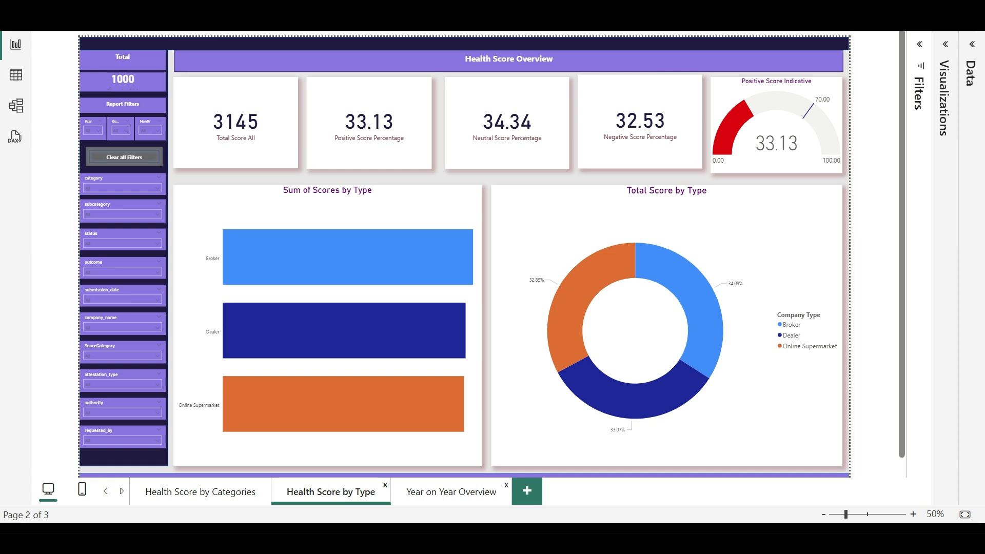
left_click(450, 491)
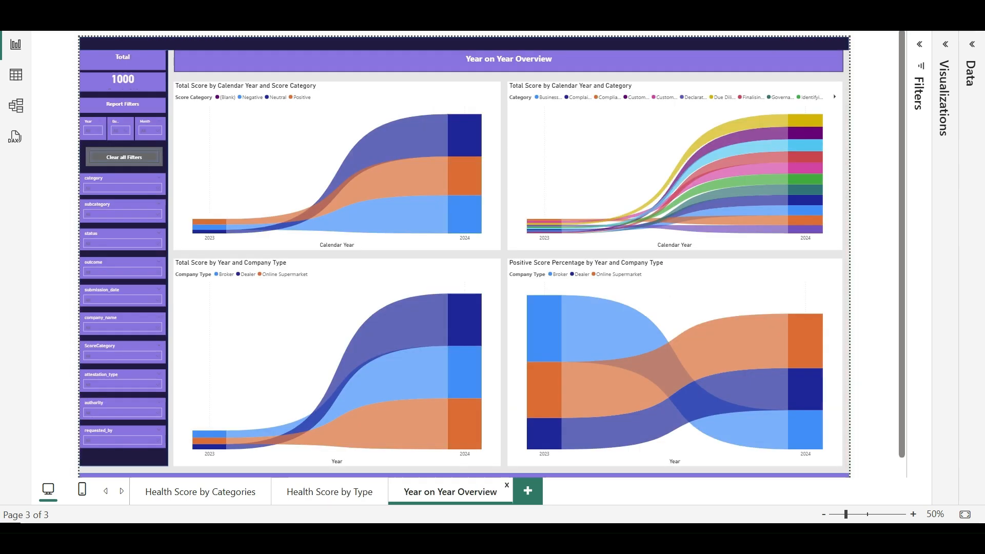